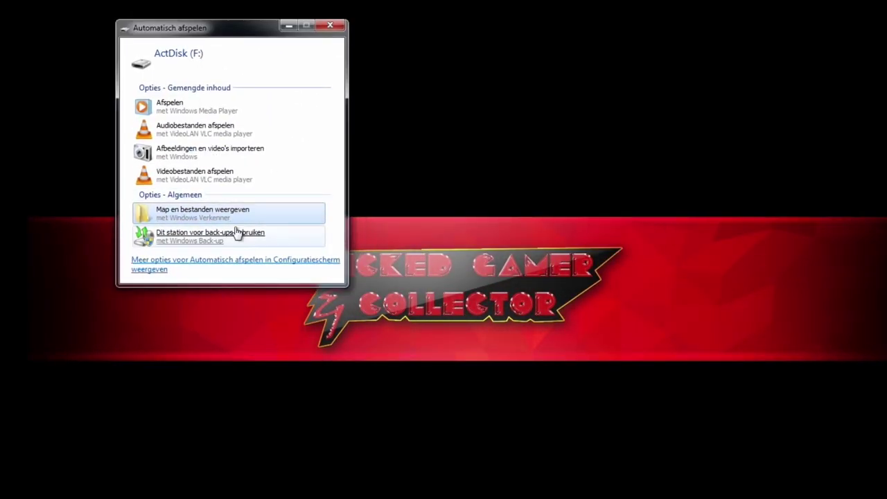
Open the GAME folder on the ActDisk (F:) drive and examine its console subfolders from FC to SFC.
{"action": "left_click_drag", "start_coordinate": [216, 38], "coordinate": [211, 9]}
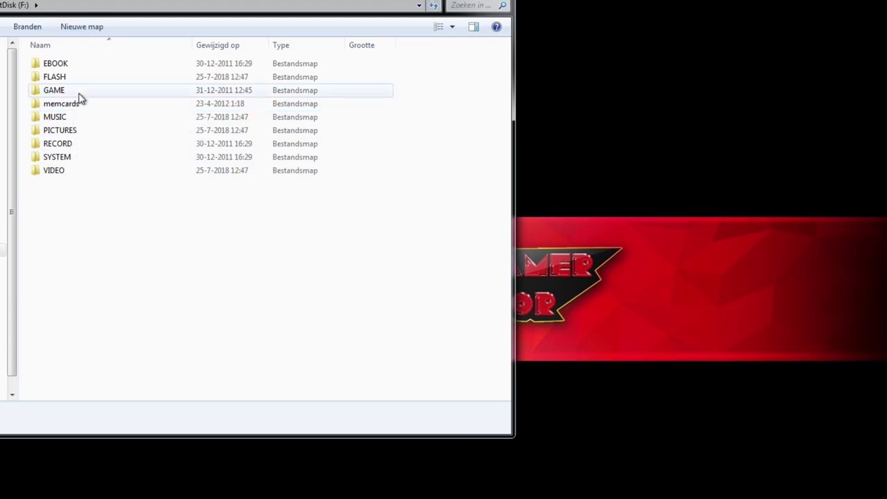
{"action": "double_click", "coordinate": [80, 92]}
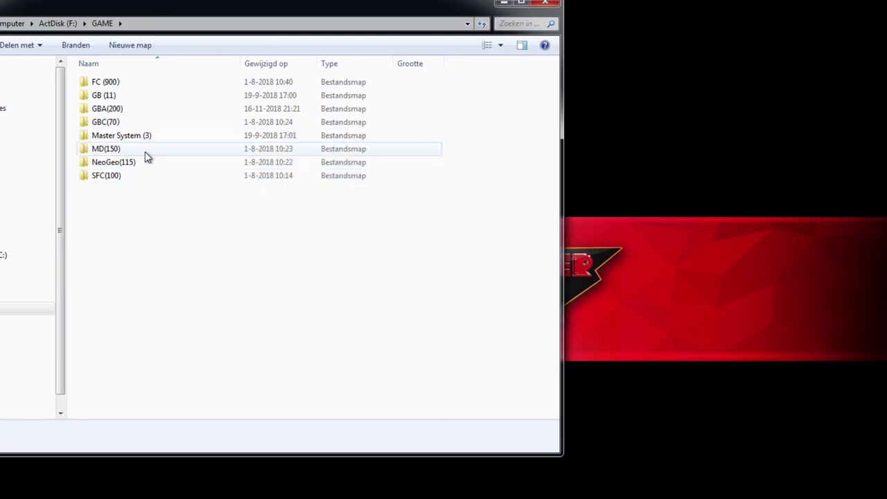
{"action": "left_click", "coordinate": [121, 83]}
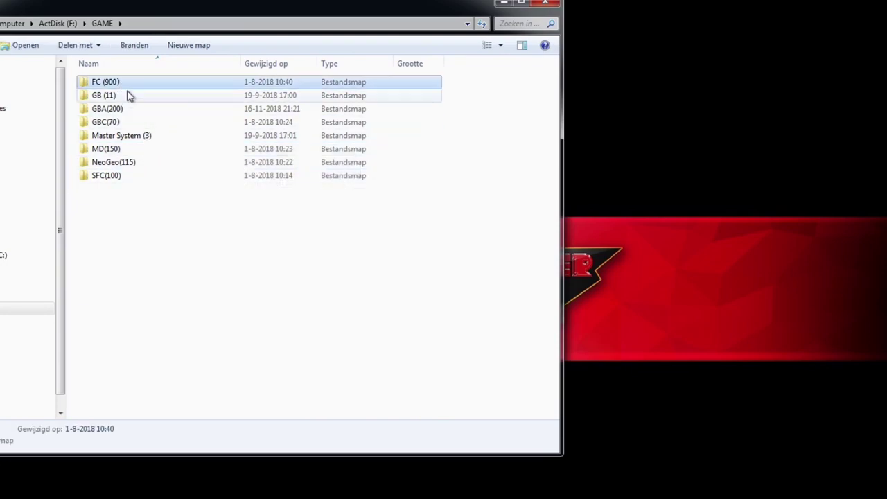
{"action": "left_click", "coordinate": [129, 95]}
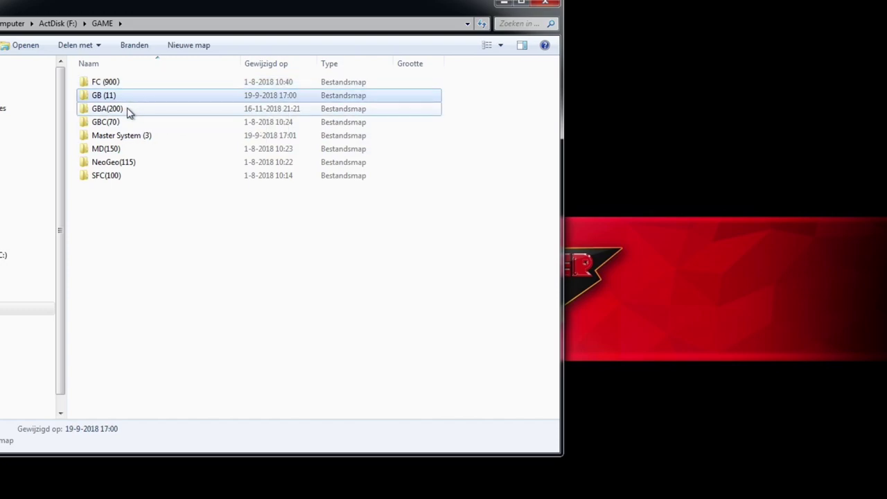
{"action": "left_click", "coordinate": [128, 111]}
{"action": "left_click", "coordinate": [128, 123]}
{"action": "left_click", "coordinate": [131, 135]}
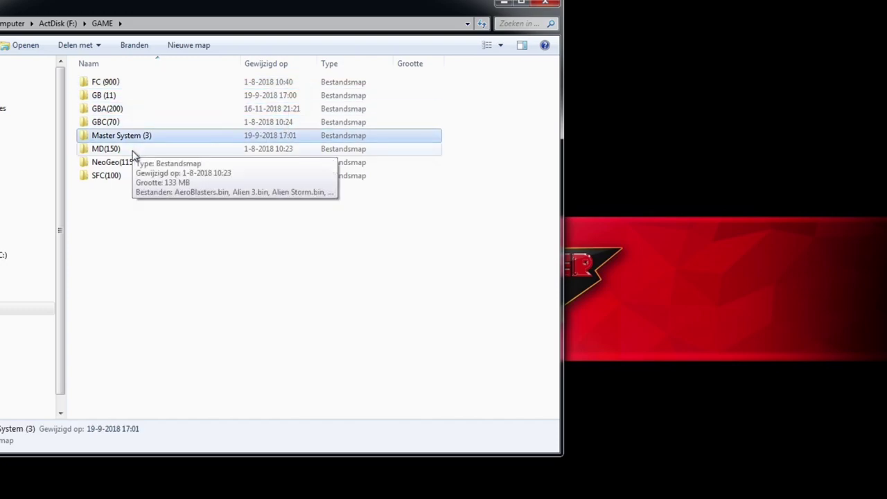
{"action": "left_click", "coordinate": [134, 150]}
{"action": "left_click", "coordinate": [135, 163]}
{"action": "left_click", "coordinate": [131, 180]}
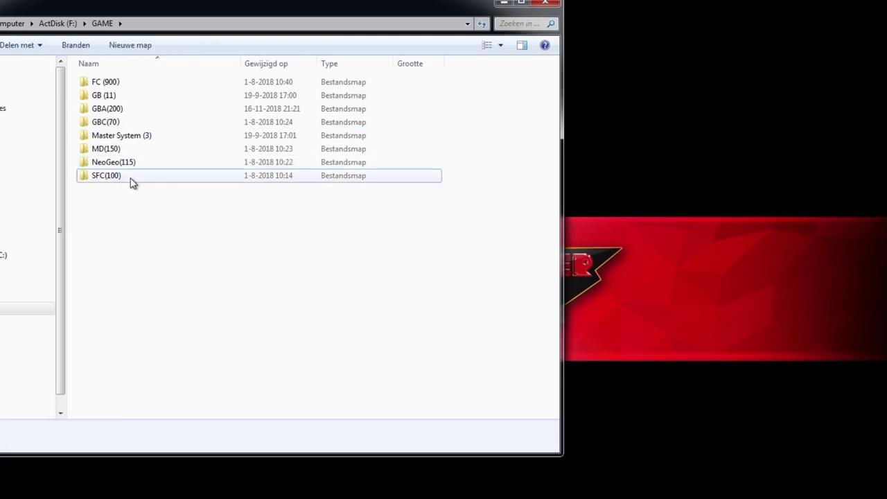
{"action": "left_click", "coordinate": [165, 222]}
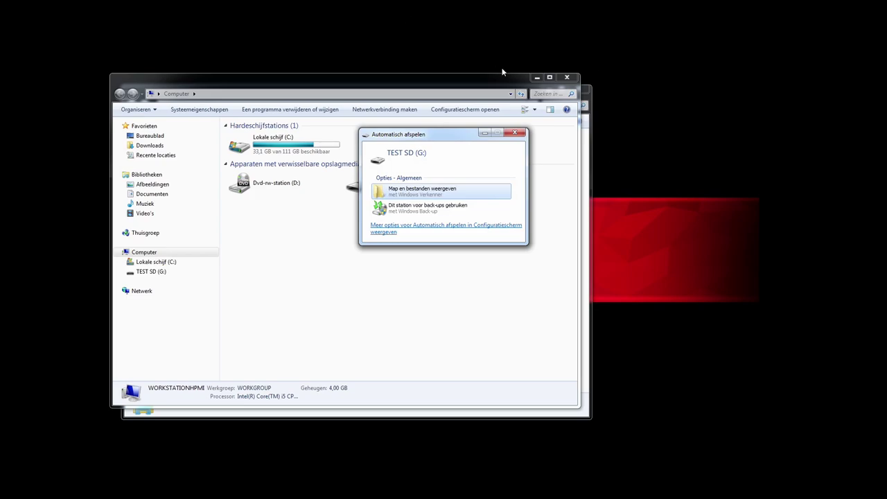
Dismiss the AutoPlay prompt and open the format settings for the TEST SD (G:) drive.
{"action": "left_click", "coordinate": [514, 133]}
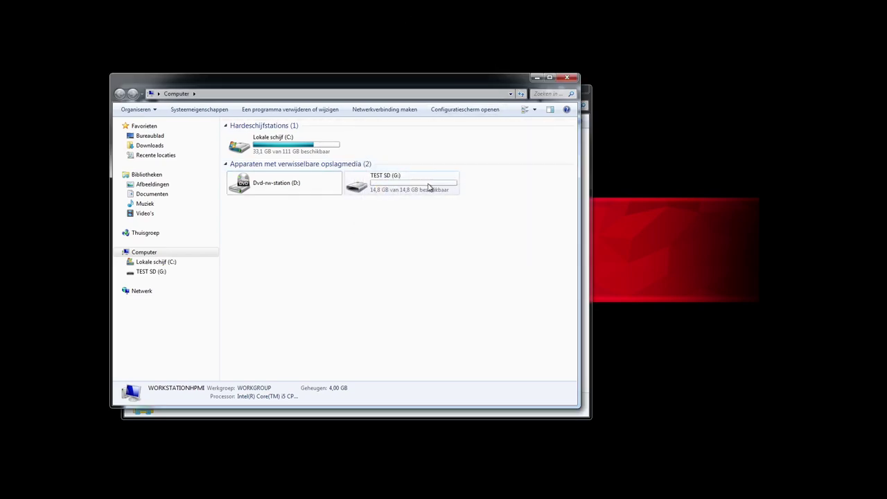
{"action": "right_click", "coordinate": [428, 188]}
{"action": "left_click", "coordinate": [411, 189]}
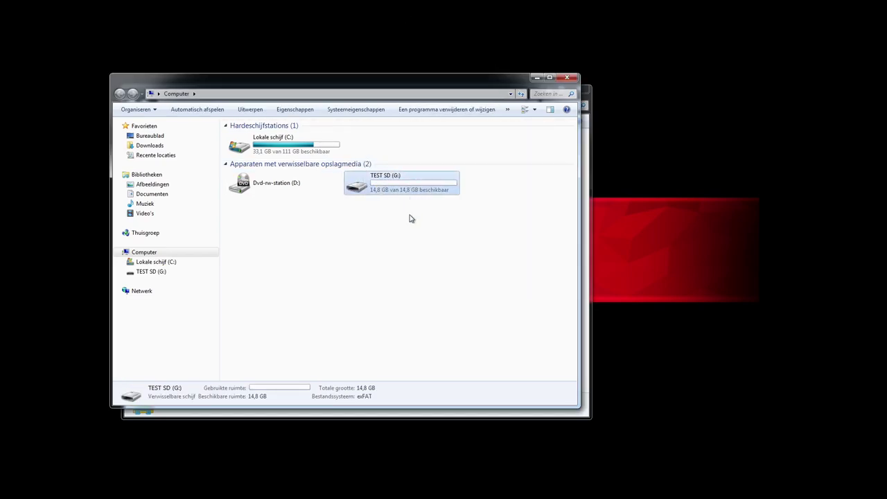
{"action": "left_click", "coordinate": [410, 219]}
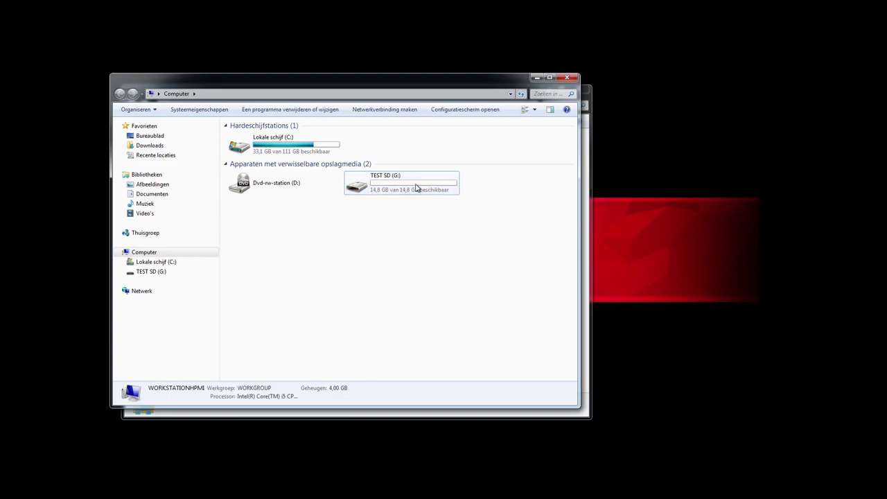
{"action": "right_click", "coordinate": [417, 186]}
{"action": "right_click", "coordinate": [388, 188]}
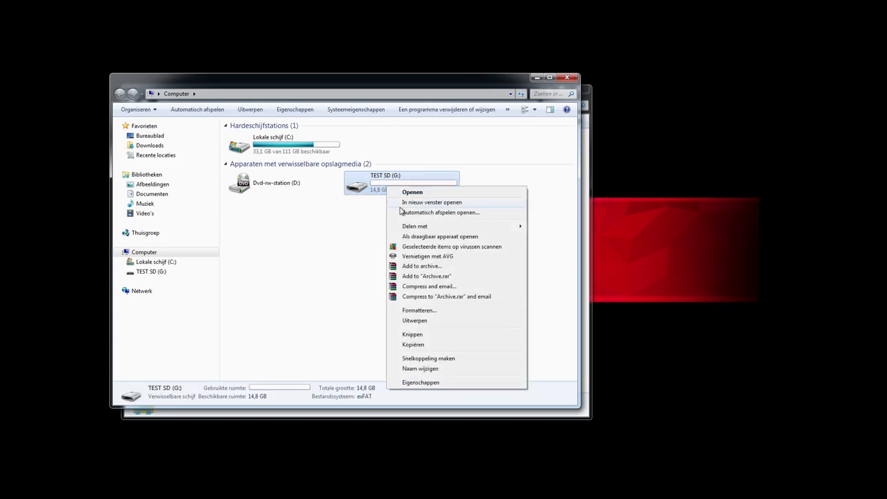
{"action": "left_click", "coordinate": [418, 310]}
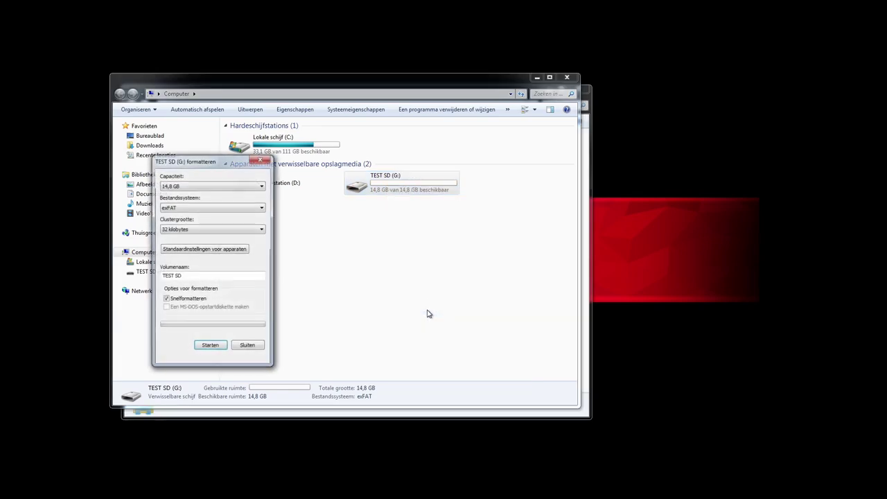
Choose exFAT as the file system and set the volume name to "x16 sd".
{"action": "left_click", "coordinate": [228, 208]}
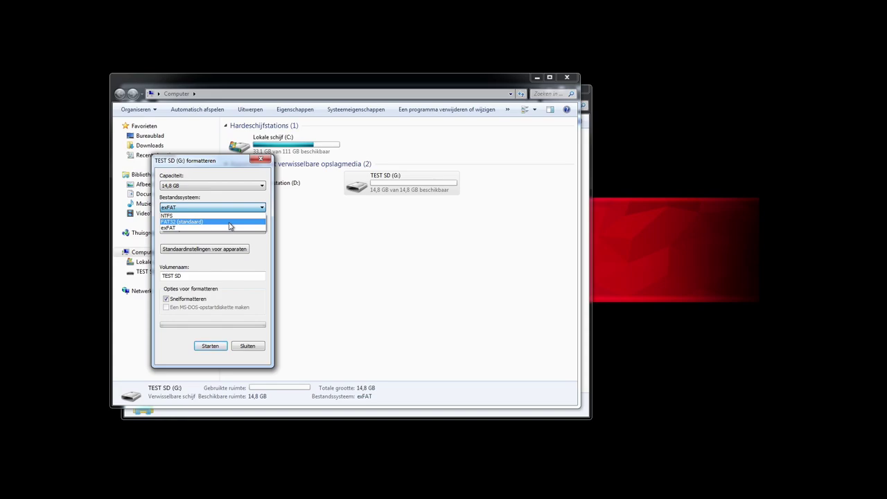
{"action": "left_click", "coordinate": [230, 229]}
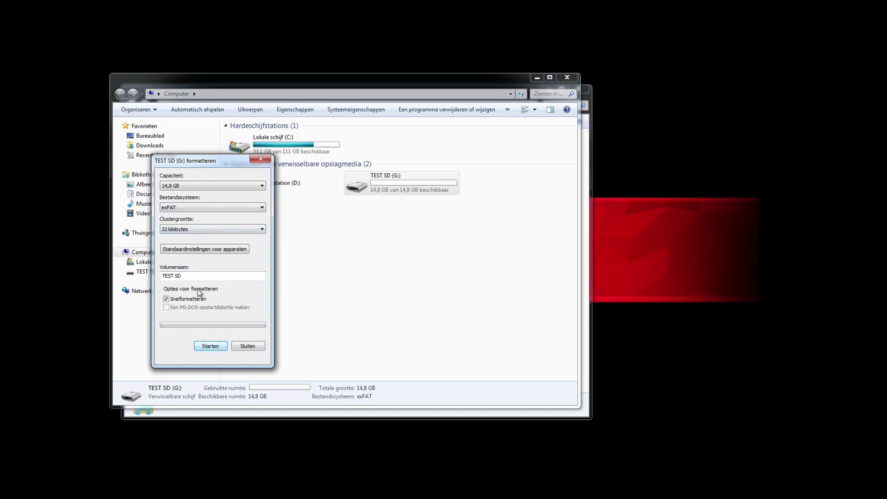
{"action": "left_click_drag", "start_coordinate": [193, 276], "coordinate": [161, 273]}
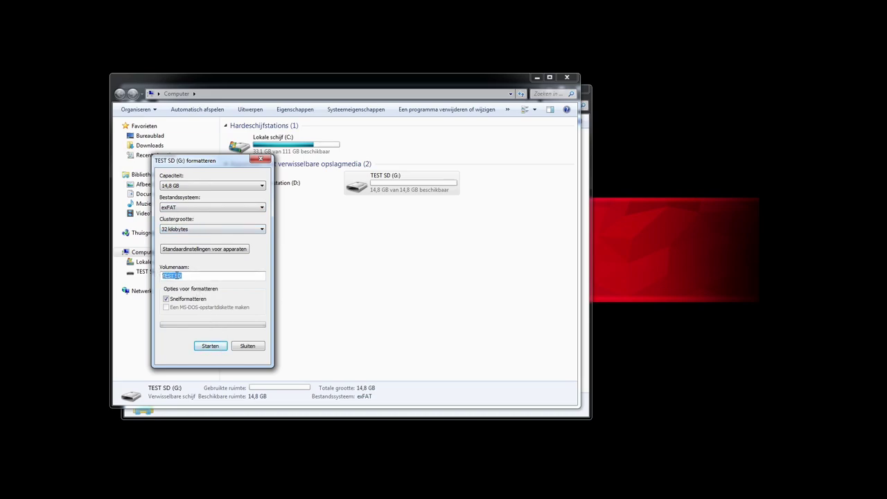
{"action": "key", "text": "BackSpace"}
Run the quick format of the SD card, accept the data-loss warning and close the format dialog.
{"action": "left_click", "coordinate": [216, 346]}
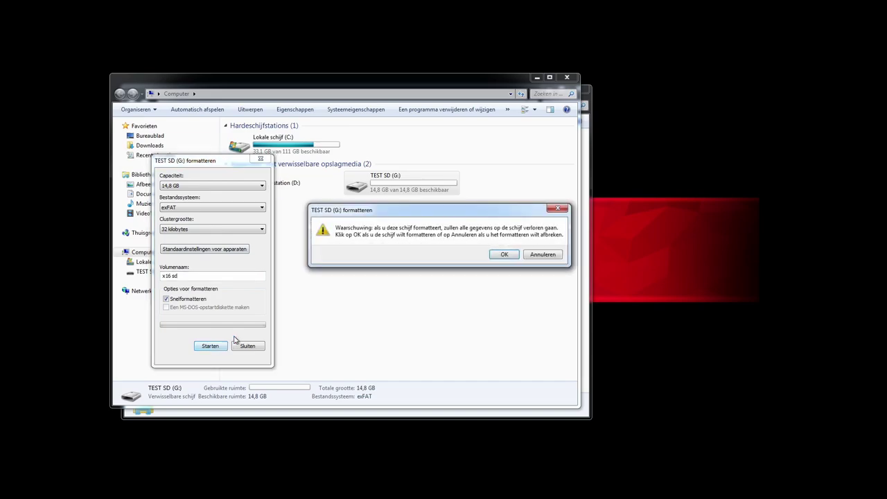
{"action": "left_click", "coordinate": [514, 254]}
{"action": "left_click", "coordinate": [493, 254]}
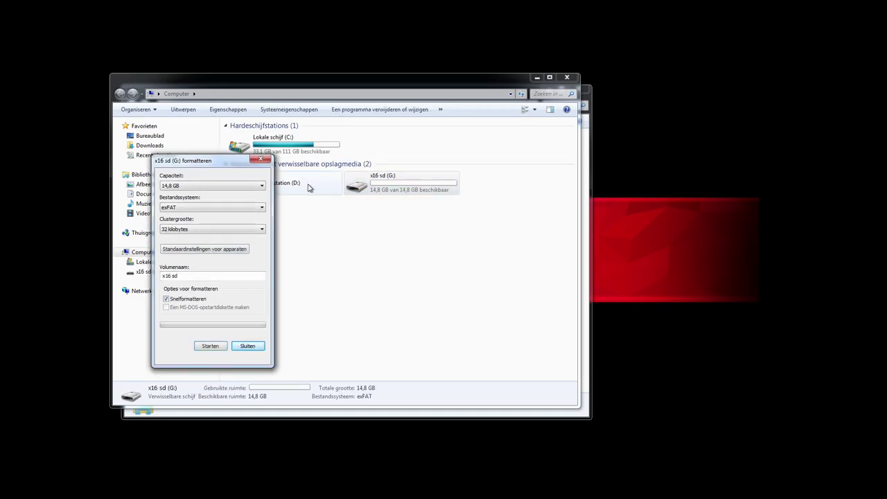
{"action": "left_click", "coordinate": [260, 158]}
Open the x16 sd (G:) drive and create a folder named "nes" in it.
{"action": "double_click", "coordinate": [363, 188]}
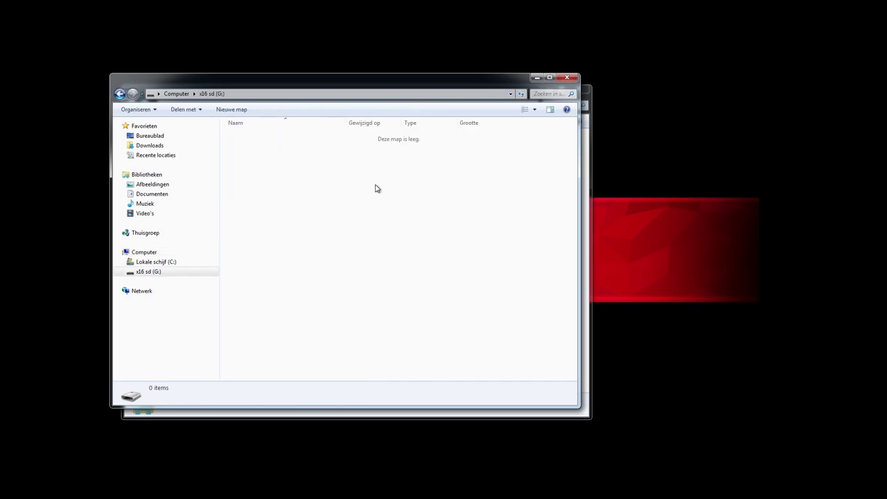
{"action": "right_click", "coordinate": [340, 183]}
{"action": "mouse_move", "coordinate": [396, 296]}
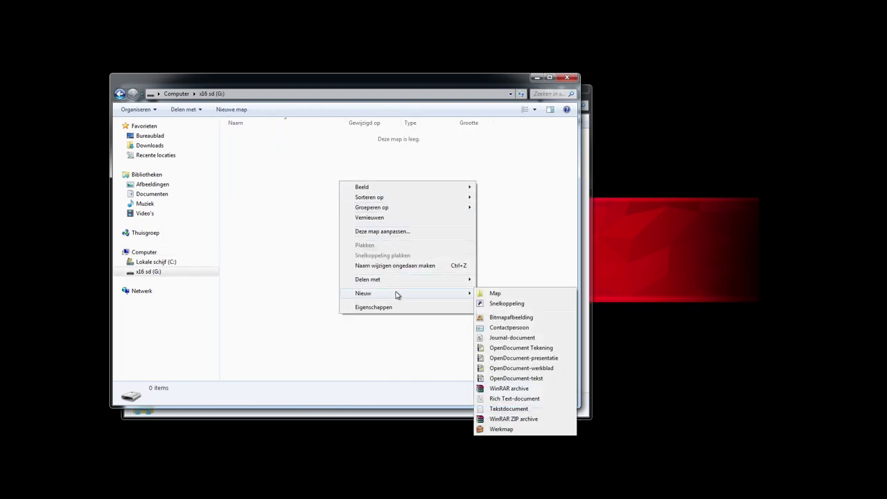
{"action": "left_click", "coordinate": [494, 296]}
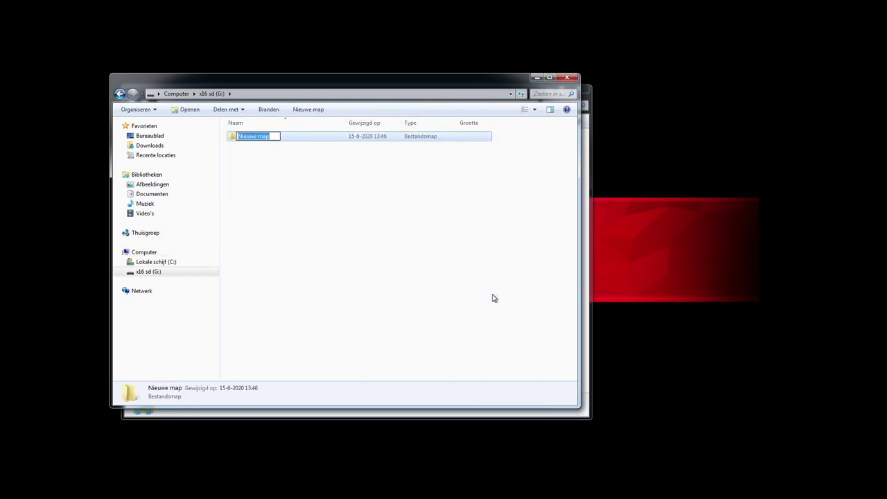
{"action": "type", "text": "nes"}
{"action": "left_click", "coordinate": [489, 301]}
Create a folder named "megadrive" beside the nes folder on the SD card and open it.
{"action": "right_click", "coordinate": [359, 218]}
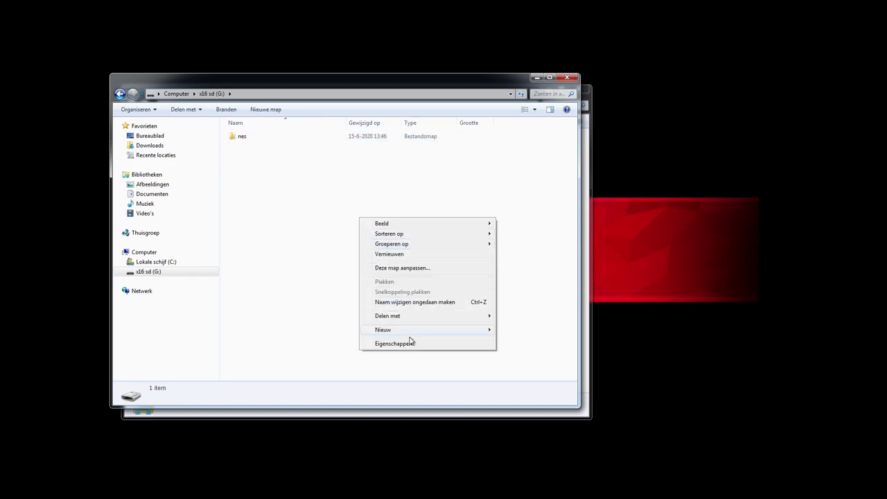
{"action": "mouse_move", "coordinate": [414, 330]}
{"action": "left_click", "coordinate": [529, 331]}
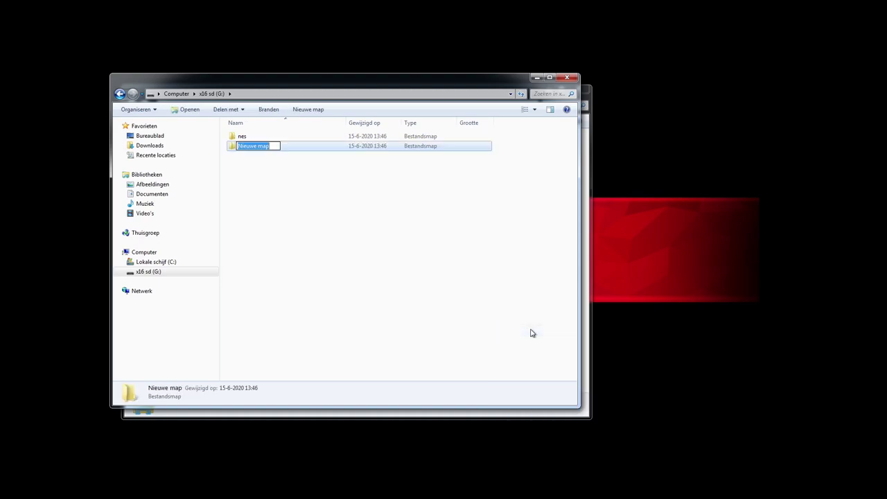
{"action": "type", "text": "megadrive"}
{"action": "key", "text": "Return"}
{"action": "double_click", "coordinate": [277, 146]}
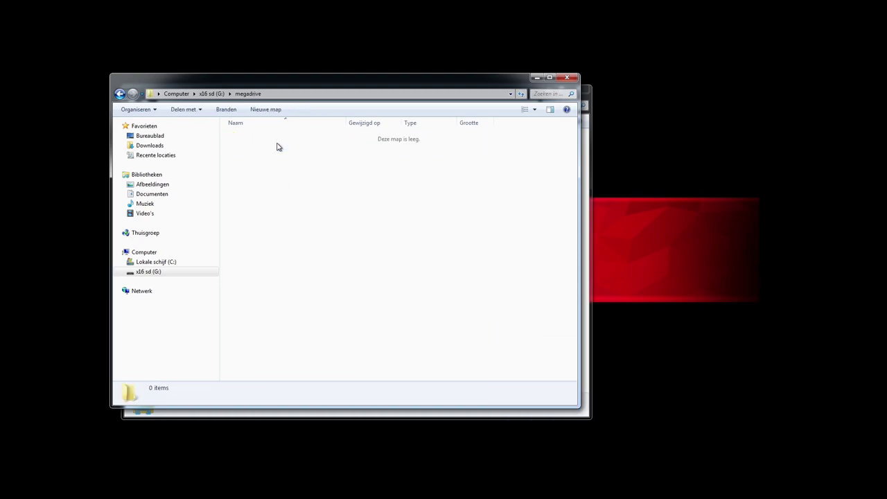